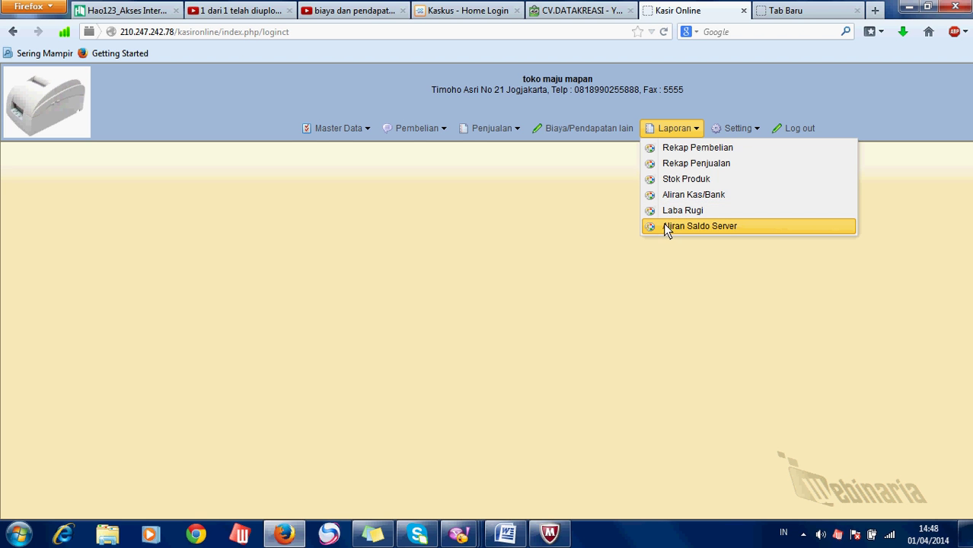
# - Display the Rekap Pembelian report for 01/01/2014 to 31/12/2014 without filters, and check the category, product and supplier choices
pyautogui.click(663, 153)
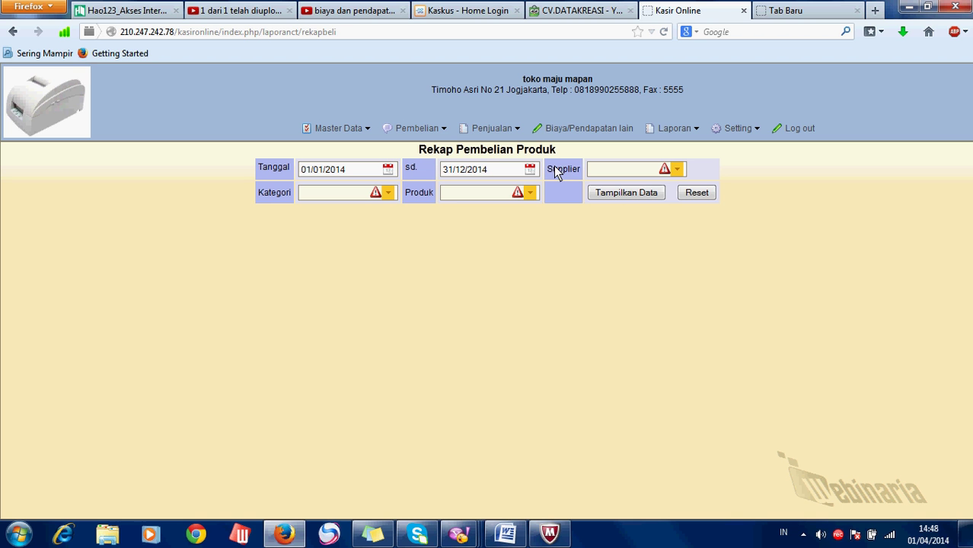
pyautogui.click(601, 196)
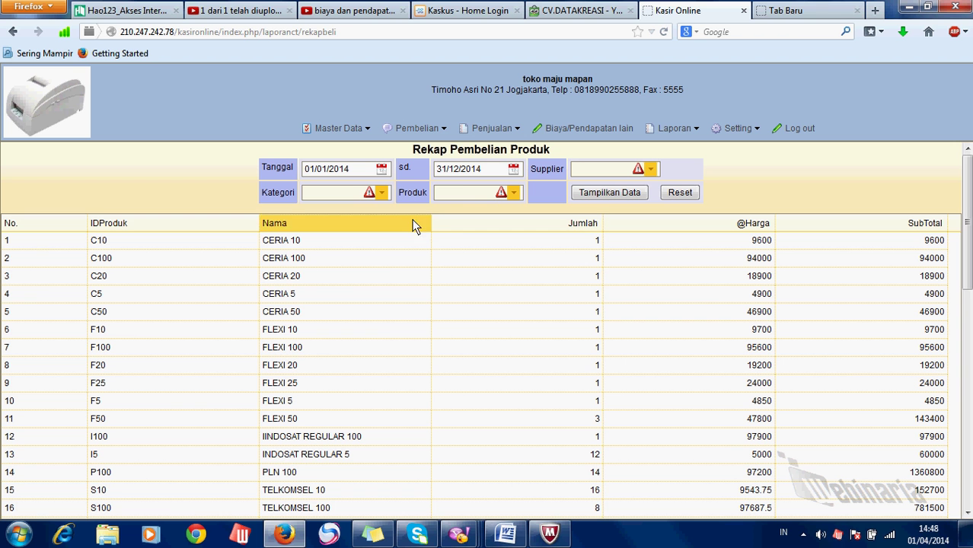
pyautogui.click(382, 192)
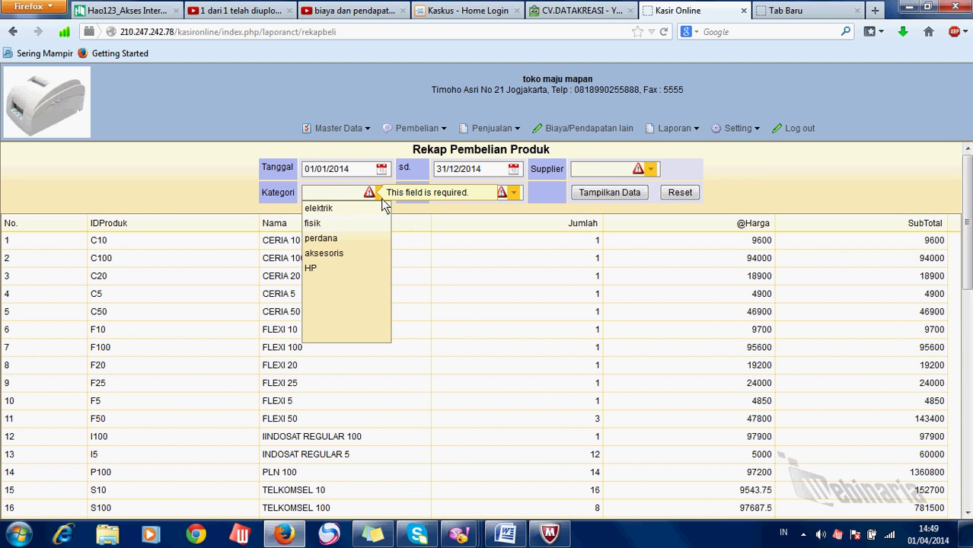
pyautogui.click(513, 193)
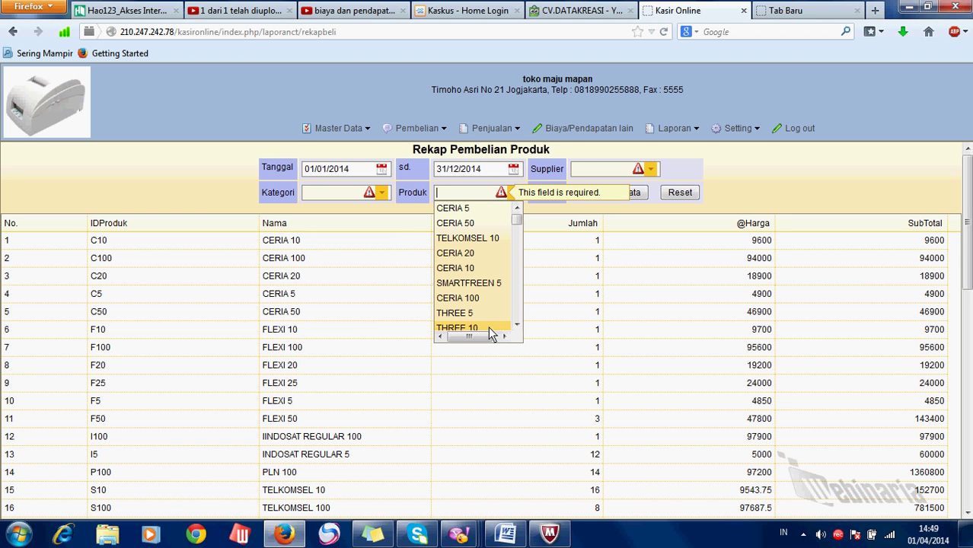
pyautogui.click(652, 169)
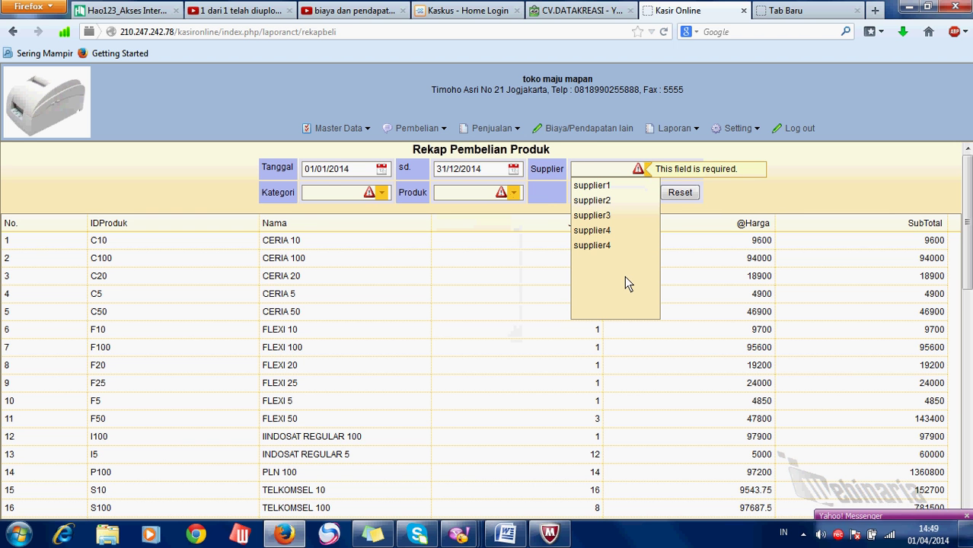
pyautogui.click(753, 202)
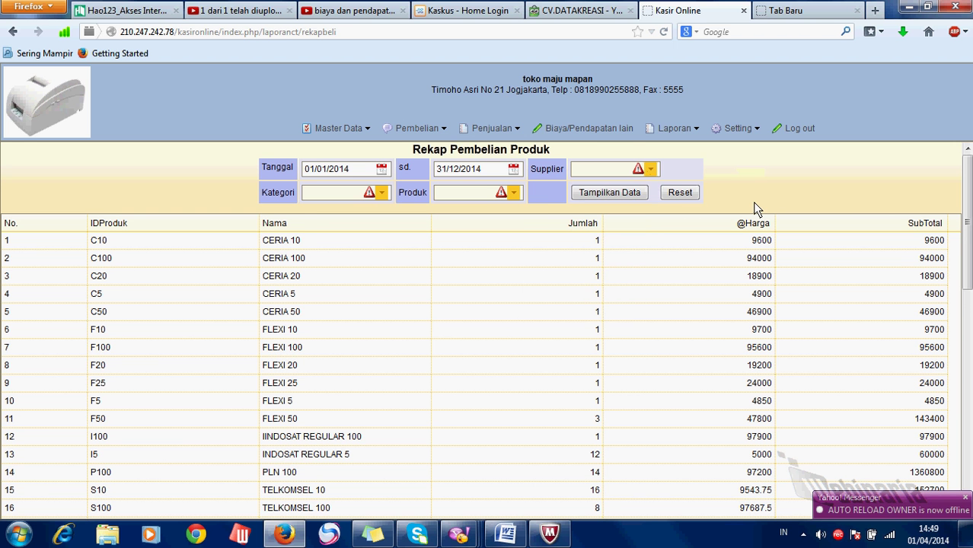
# - Review the purchase recap table down to its total row and the per-product pie chart
pyautogui.scroll(-1, 752, 202)
pyautogui.scroll(1, 752, 202)
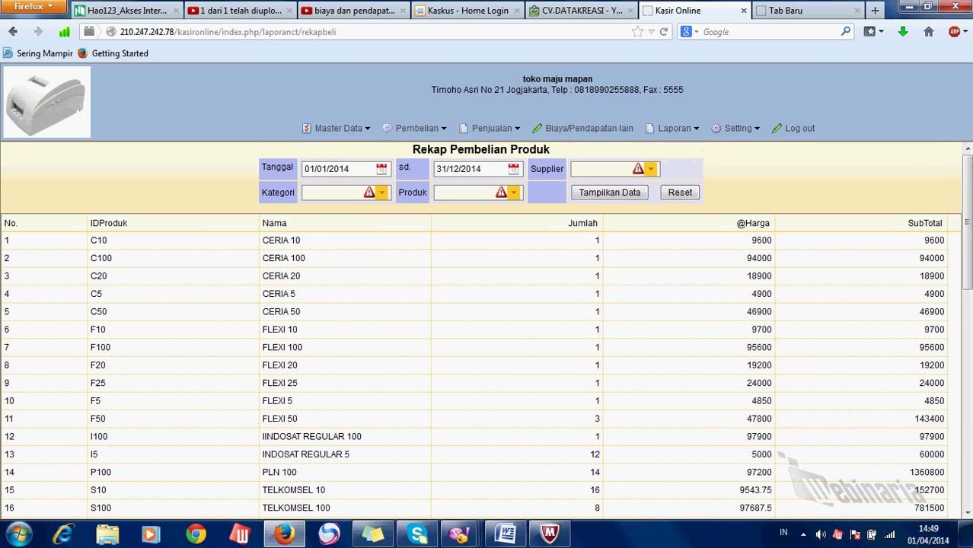
pyautogui.moveTo(968, 215); pyautogui.dragTo(968, 333)
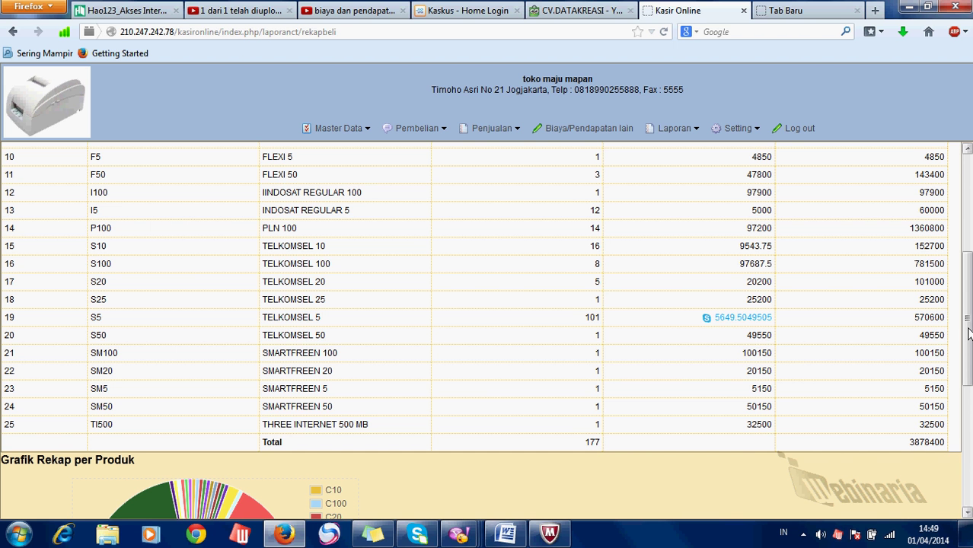
pyautogui.moveTo(968, 333); pyautogui.dragTo(969, 427)
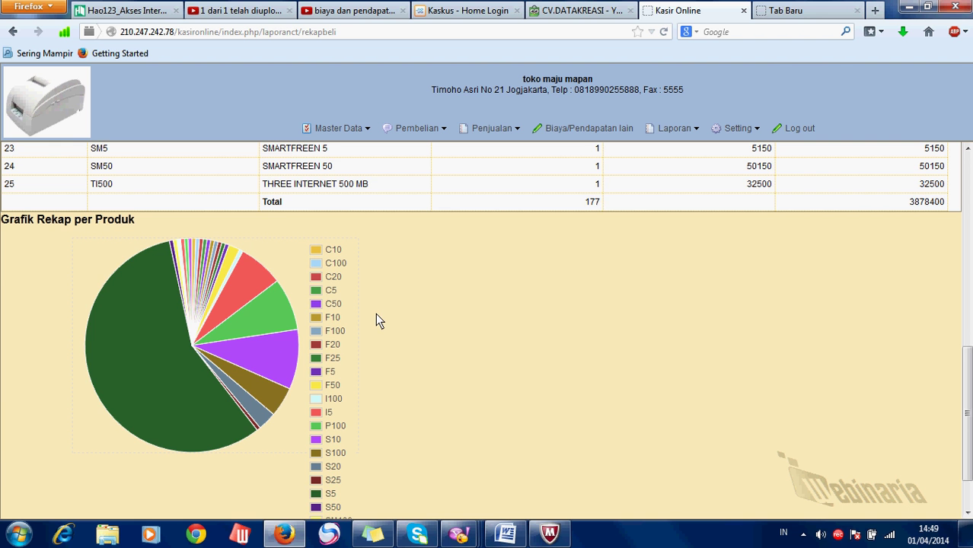
pyautogui.scroll(10, 376, 313)
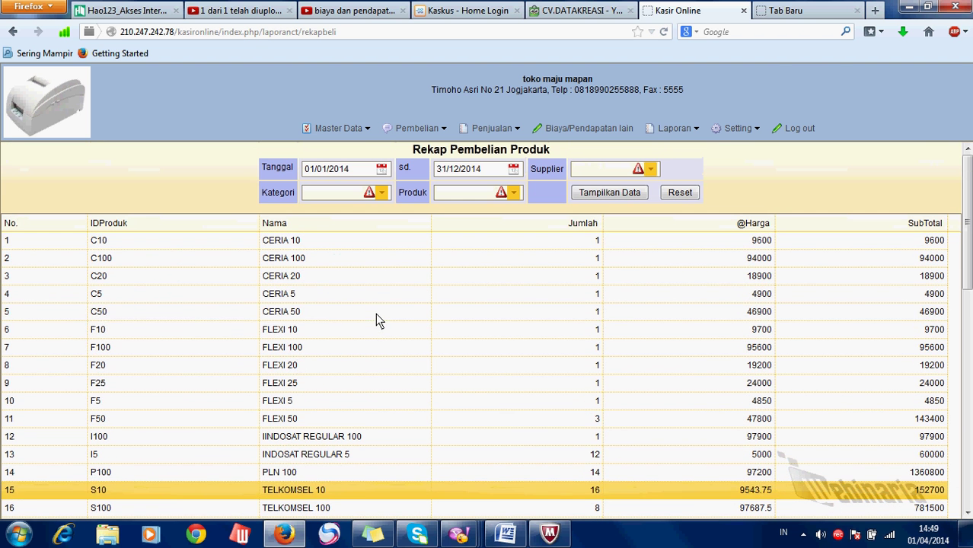
# - Display the Rekap Penjualan report for 01/01/2014 to 31/12/2014 with customer, category and product left blank
pyautogui.click(669, 128)
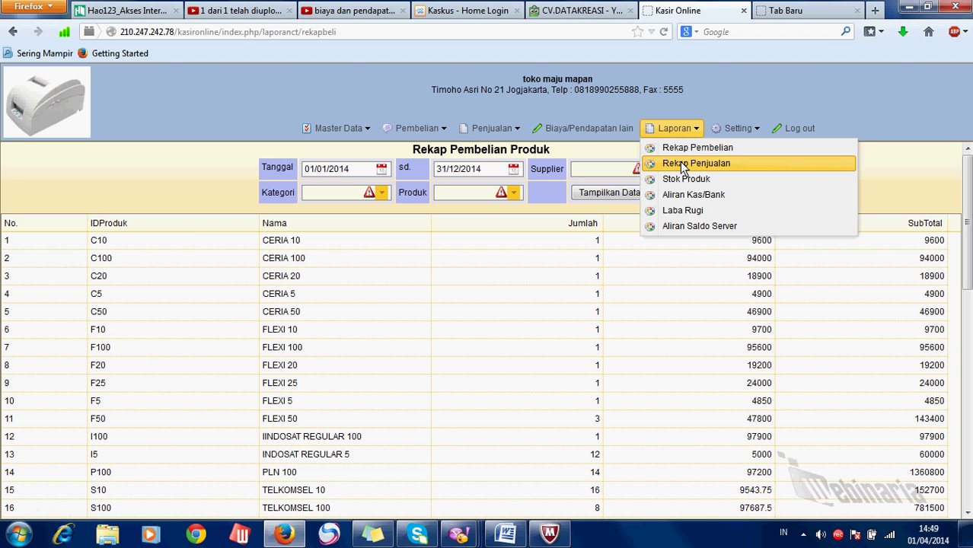
pyautogui.click(681, 164)
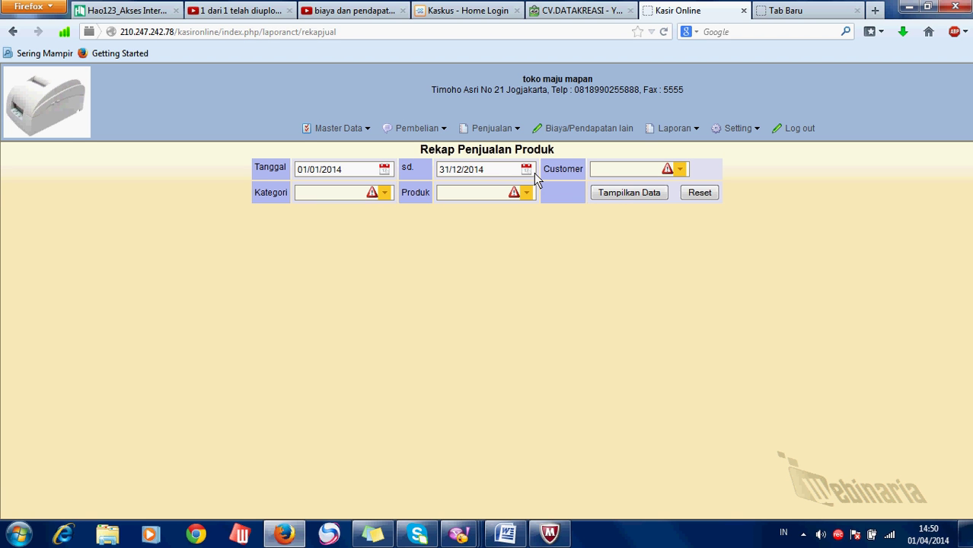
pyautogui.click(621, 193)
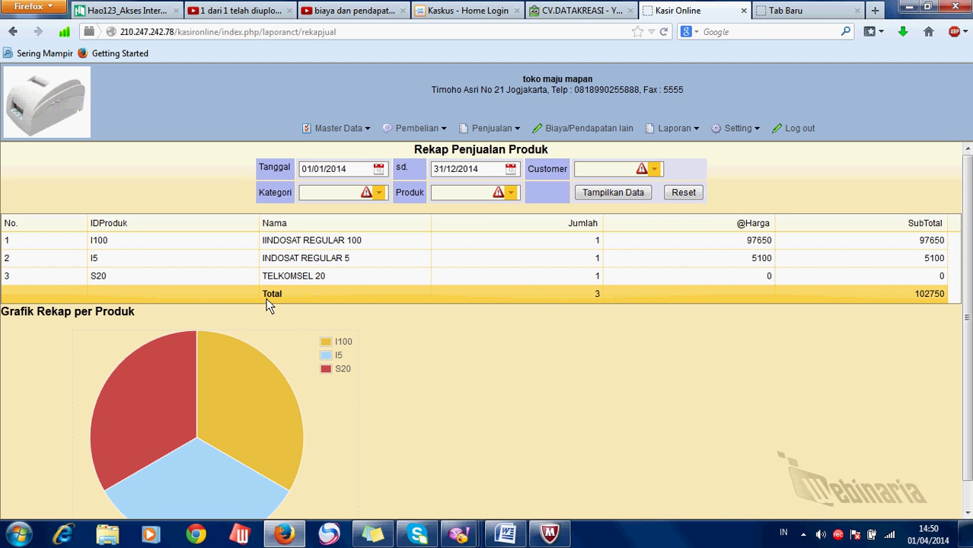
# - Examine the sales recap's product rows, total and per-product pie chart
pyautogui.click(307, 241)
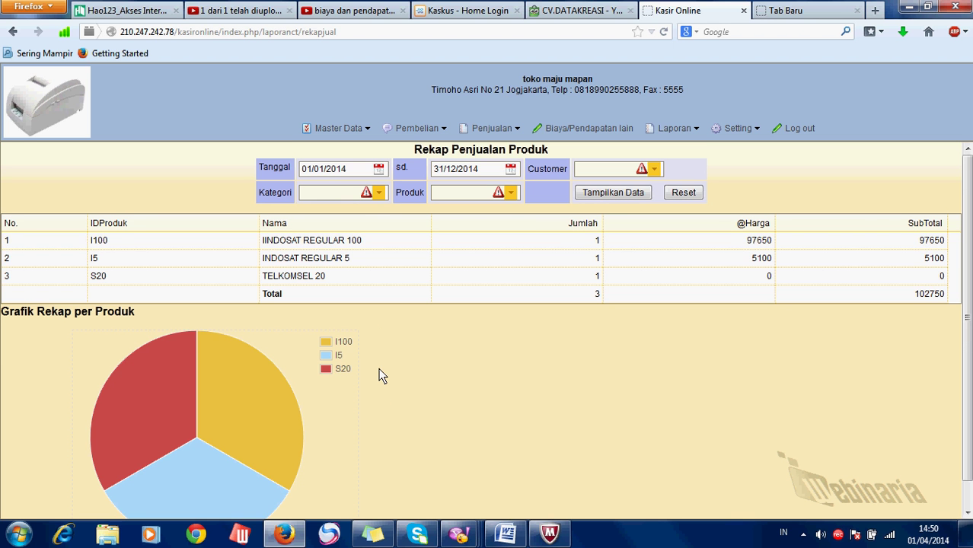
pyautogui.scroll(-1, 380, 375)
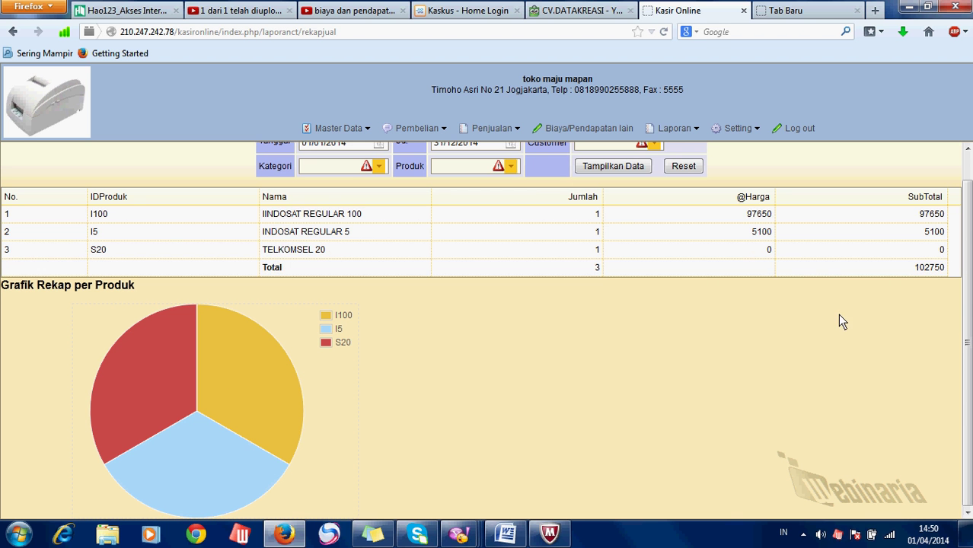
pyautogui.hotkey('ctrl', 'a')
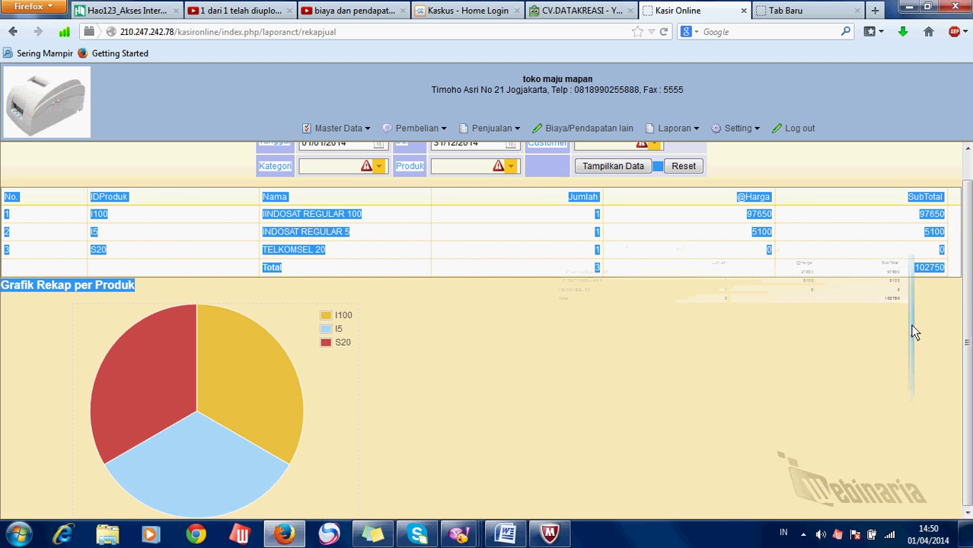
pyautogui.click(912, 333)
pyautogui.scroll(2, 964, 259)
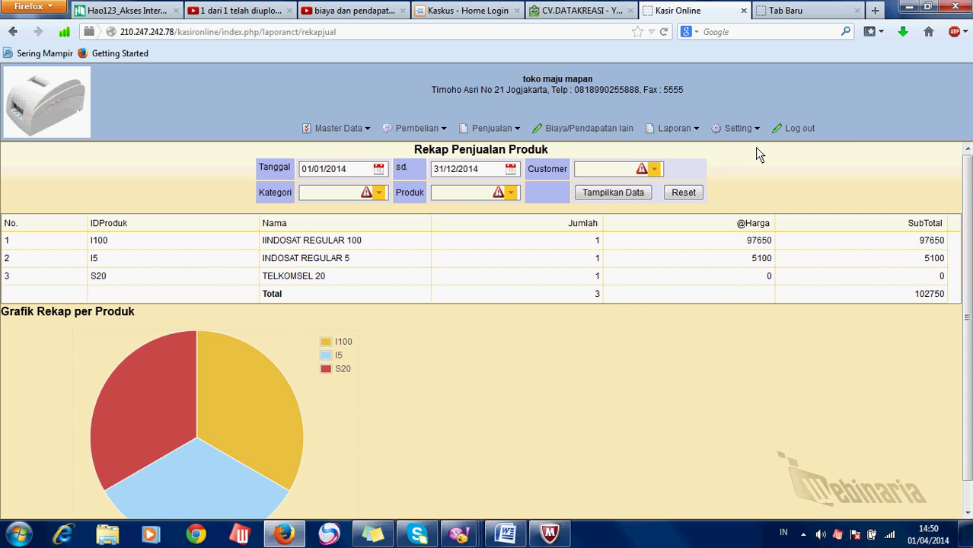
# - Display the Stok Produk report for 01/01/2014 to 31/12/2014 with category and product left blank and both checkboxes unticked
pyautogui.click(671, 131)
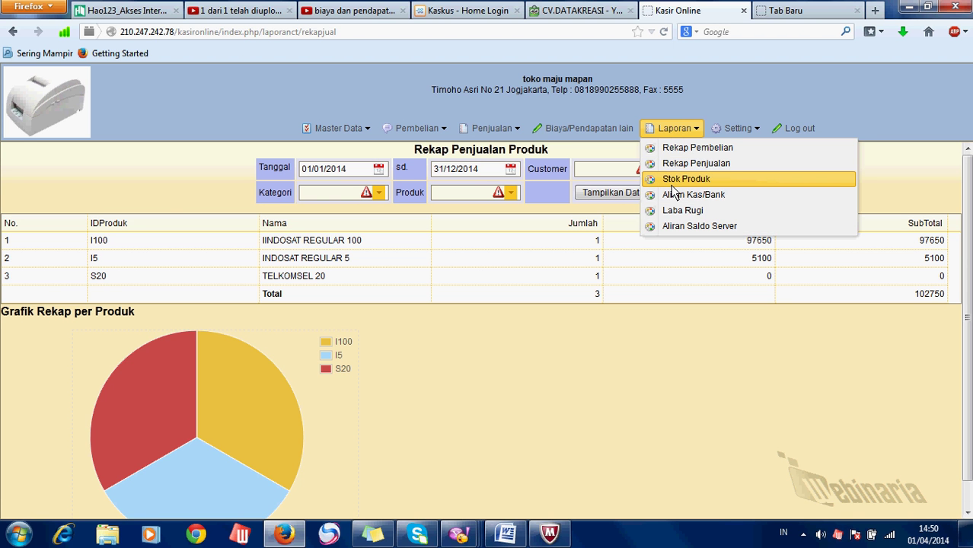
pyautogui.click(672, 180)
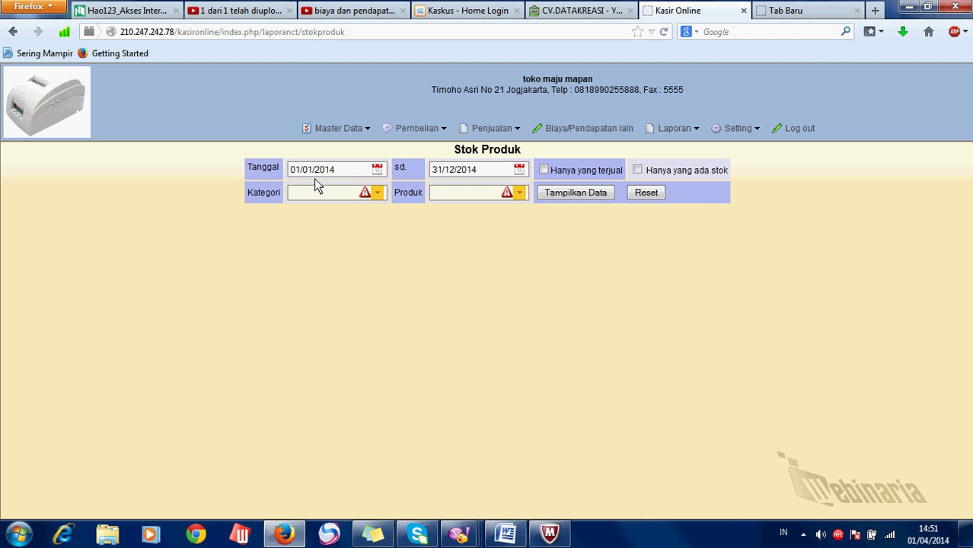
pyautogui.click(585, 199)
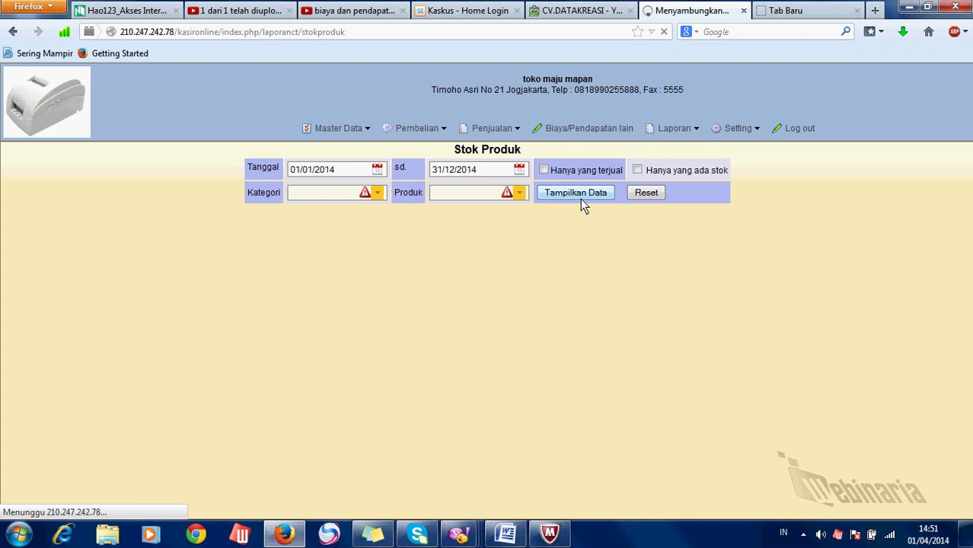
pyautogui.click(379, 194)
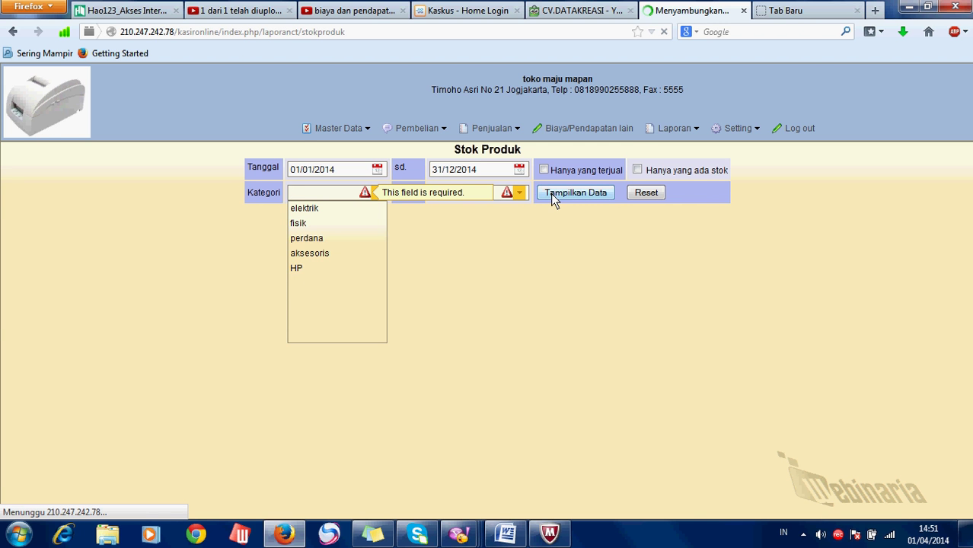
pyautogui.click(481, 238)
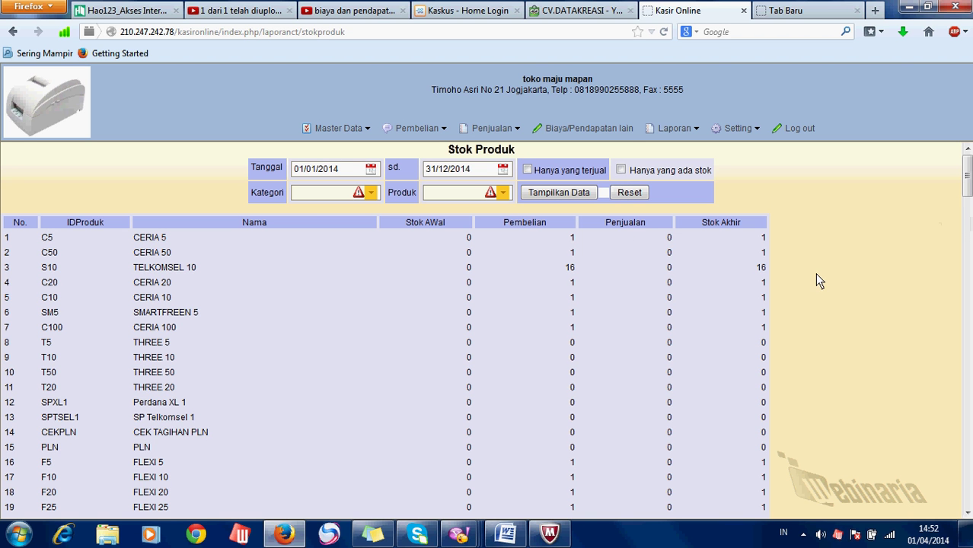
# - Review the stock table down to its totals and the Grafik Pembelian and Grafik Penjualan charts
pyautogui.scroll(-5, 817, 282)
pyautogui.scroll(-15, 821, 275)
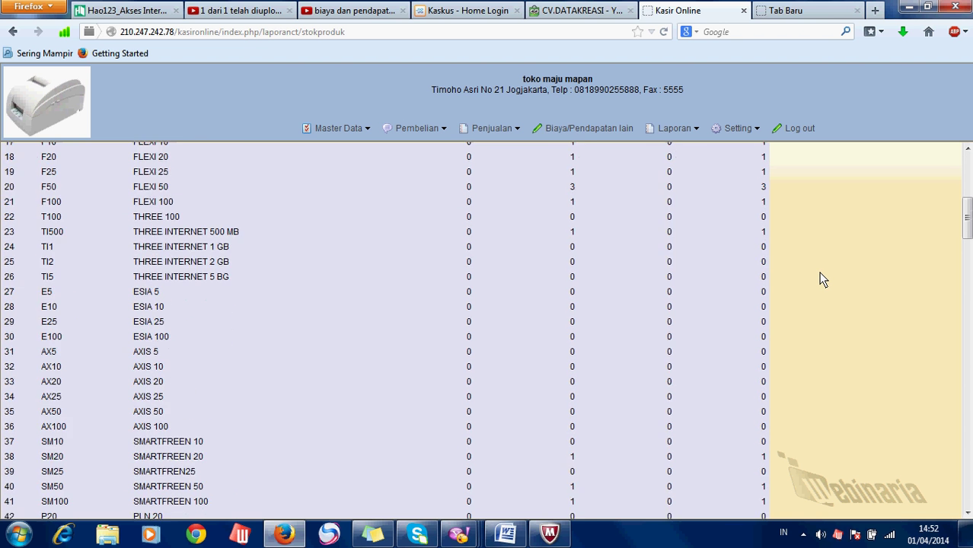
pyautogui.scroll(-17, 820, 281)
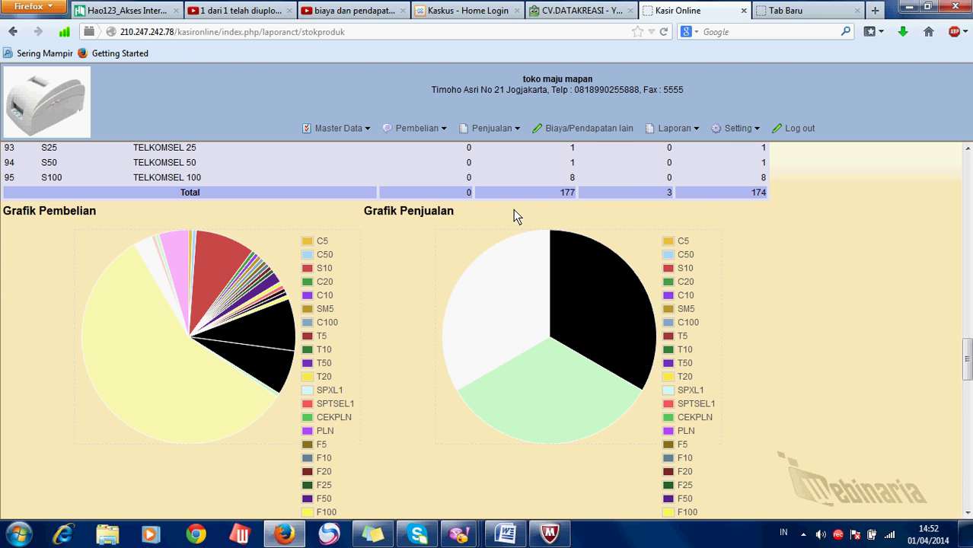
# - Display the Aliran Kas/Bank report for 01/01/2014 to 31/12/2014 with the payment method left blank
pyautogui.click(687, 128)
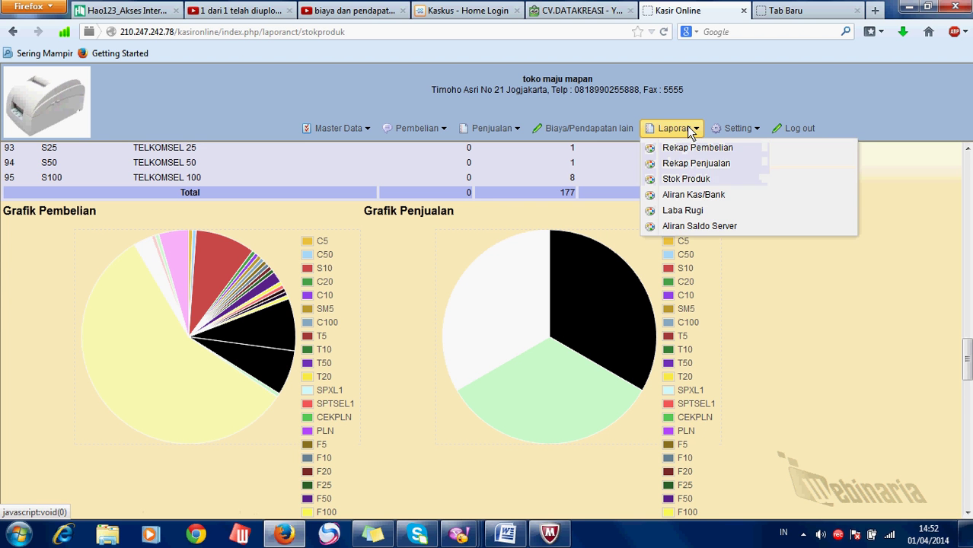
pyautogui.click(701, 196)
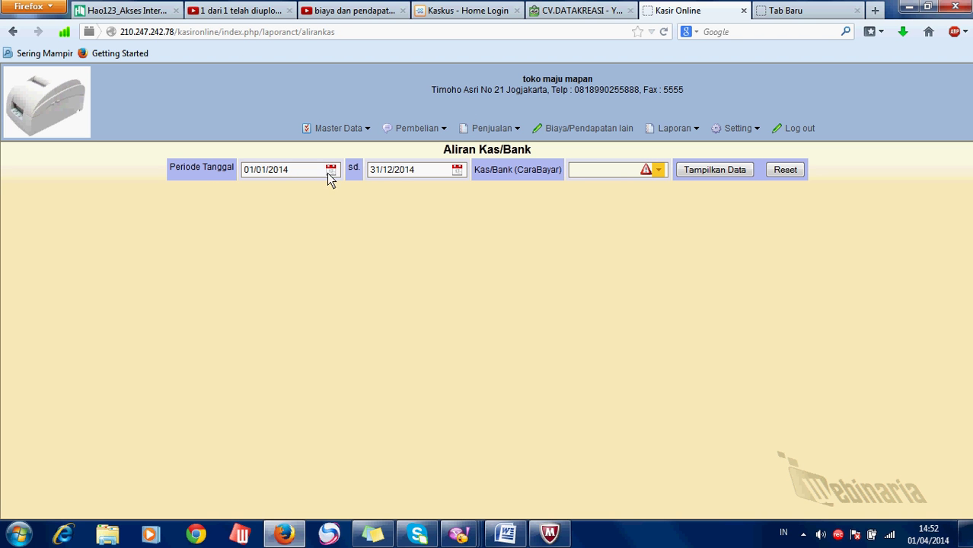
pyautogui.click(658, 175)
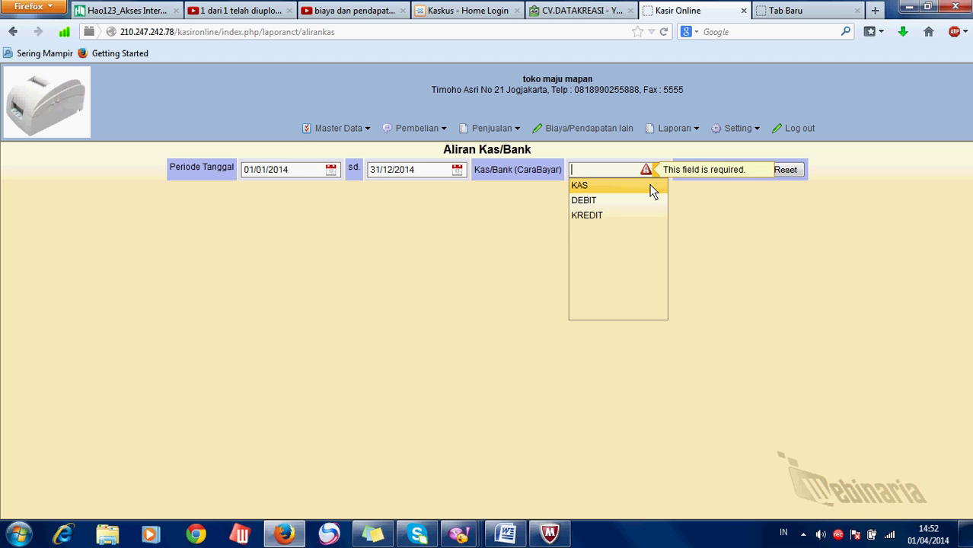
pyautogui.click(687, 195)
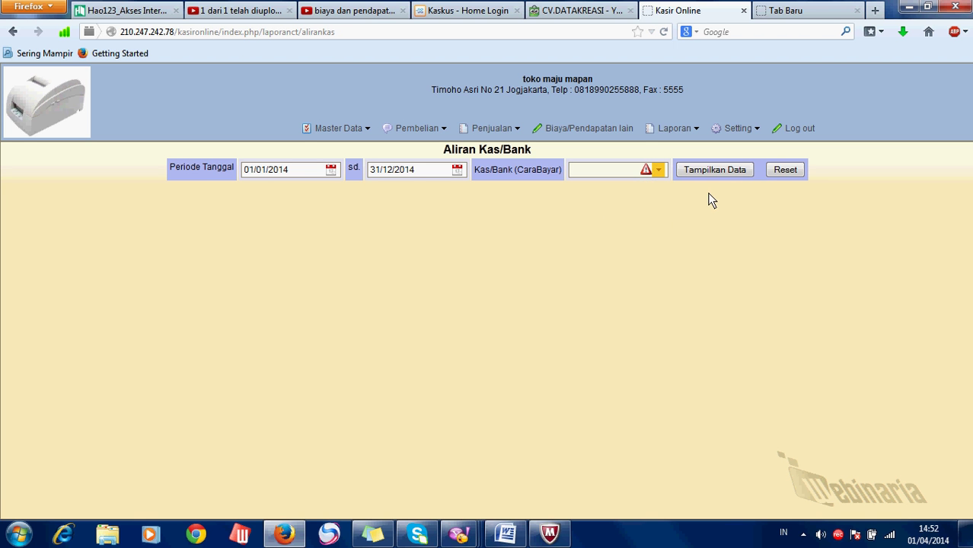
pyautogui.click(724, 169)
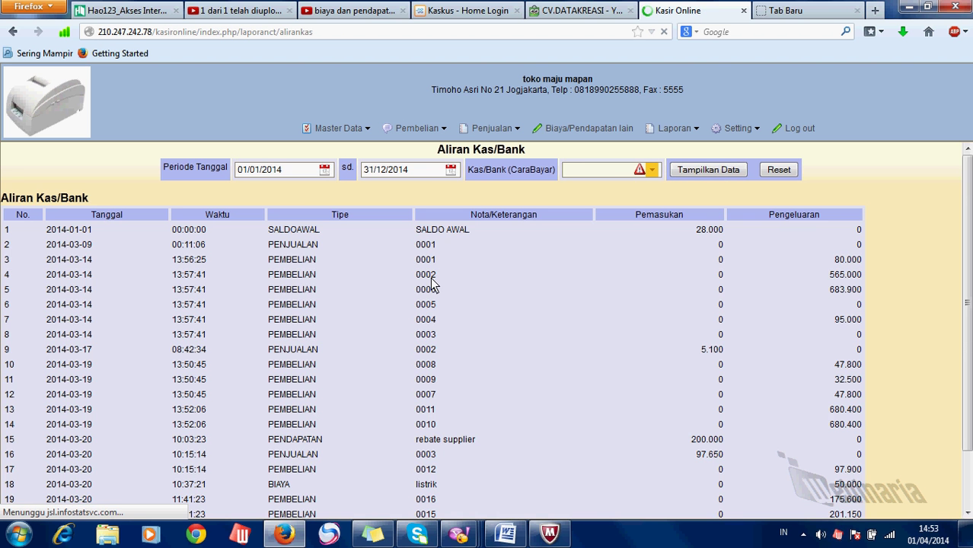
# - Review the cash and bank flow entries from the opening balance down to the Total Mutasi row
pyautogui.scroll(-1, 431, 278)
pyautogui.scroll(1, 431, 277)
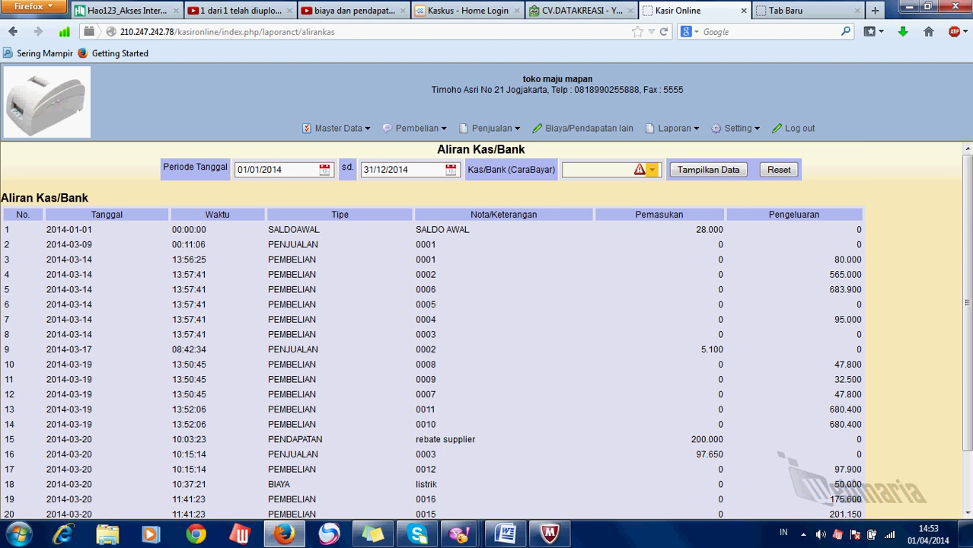
pyautogui.moveTo(969, 211); pyautogui.dragTo(939, 492)
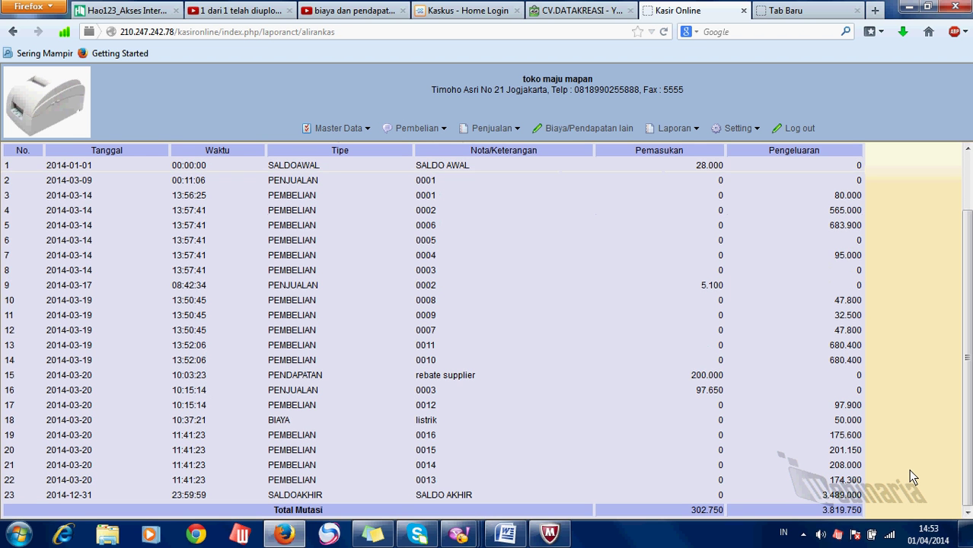
pyautogui.scroll(2, 672, 428)
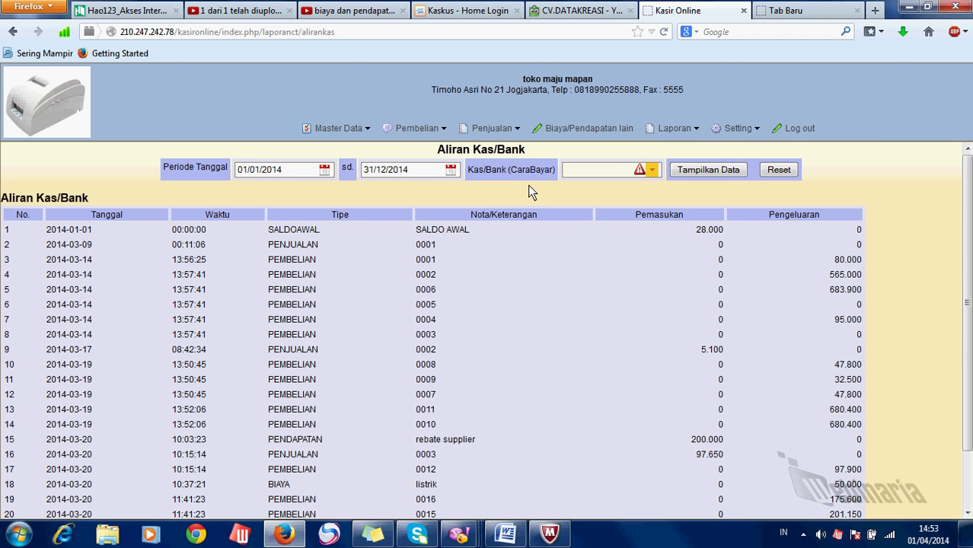
# - Filter the Aliran Kas/Bank report by the KAS payment method and display its data
pyautogui.click(655, 172)
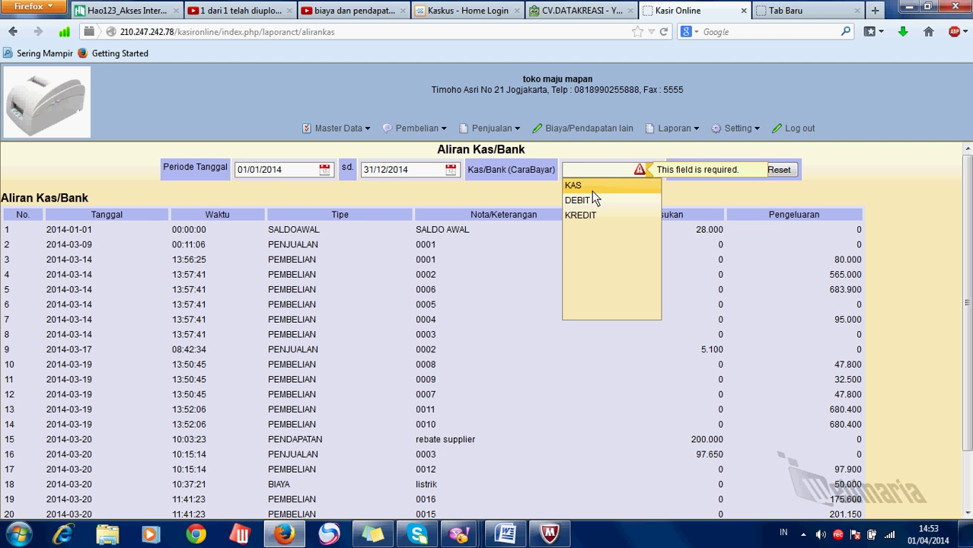
pyautogui.click(592, 190)
pyautogui.click(705, 174)
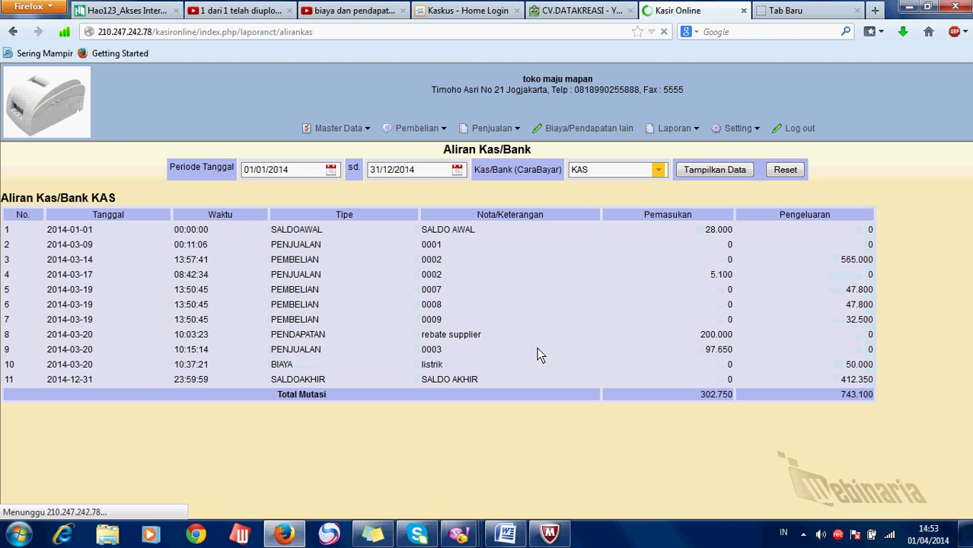
# - Display the Laba Rugi report for 01/01/2014 to 31/12/2014 using the FIFO method, with category and product left blank
pyautogui.click(673, 128)
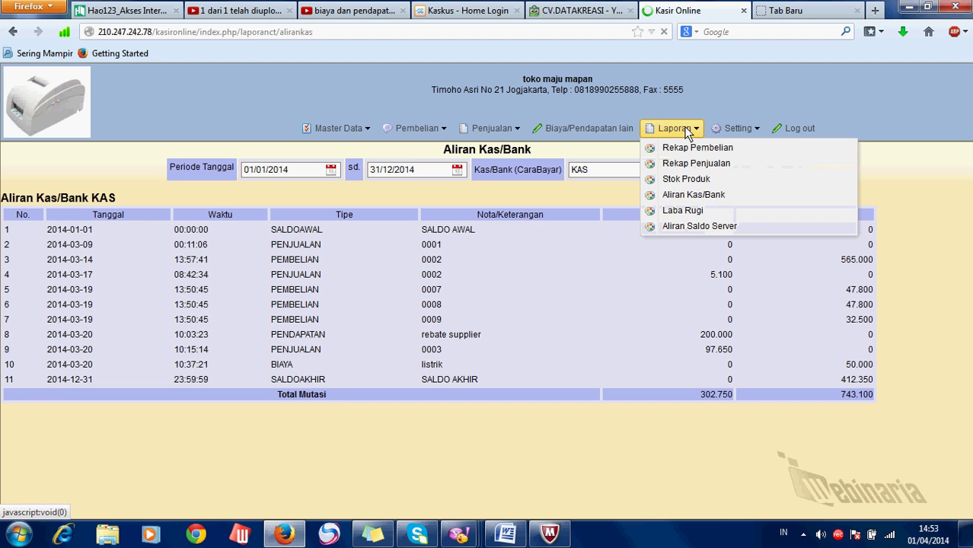
pyautogui.click(682, 212)
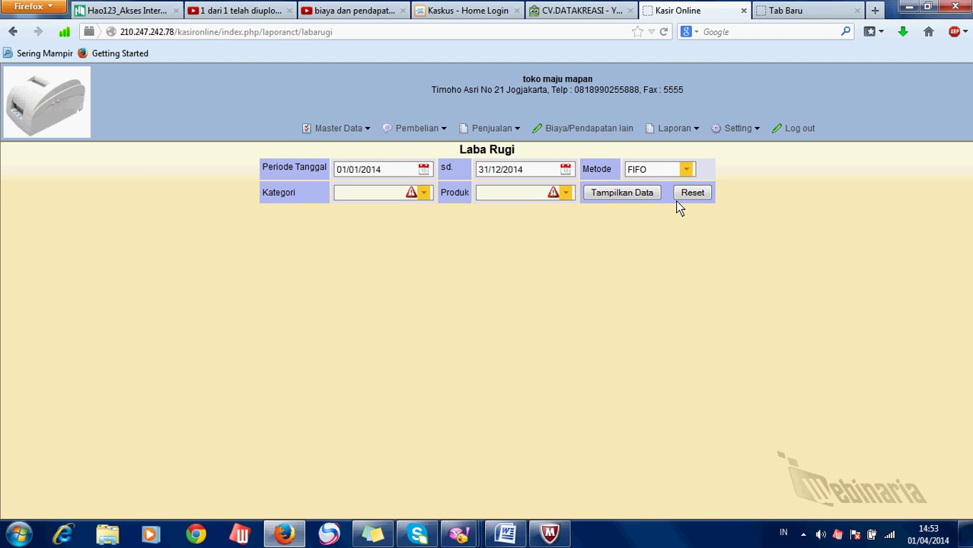
pyautogui.click(632, 192)
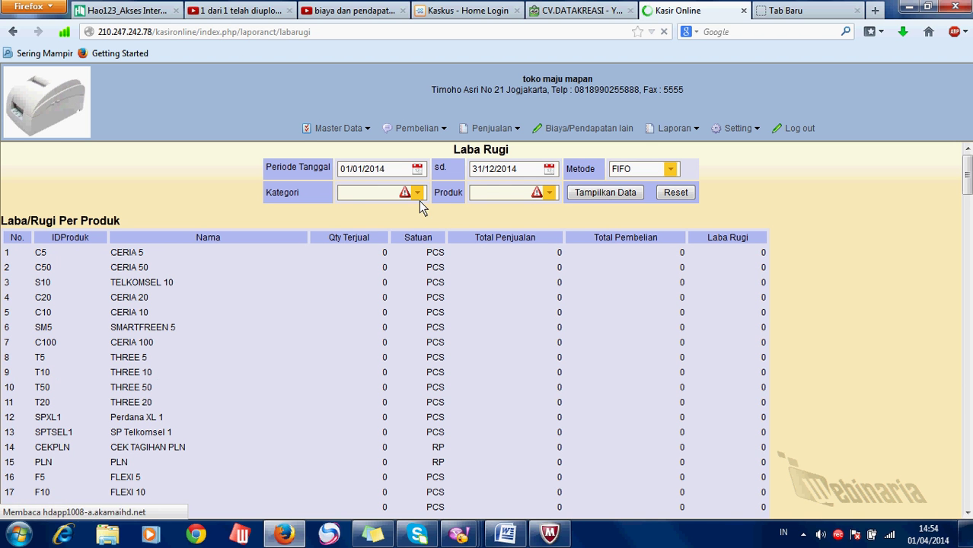
# - Look through the available Kategori, Produk and Metode filter options of the Laba Rugi report without changing them
pyautogui.click(419, 197)
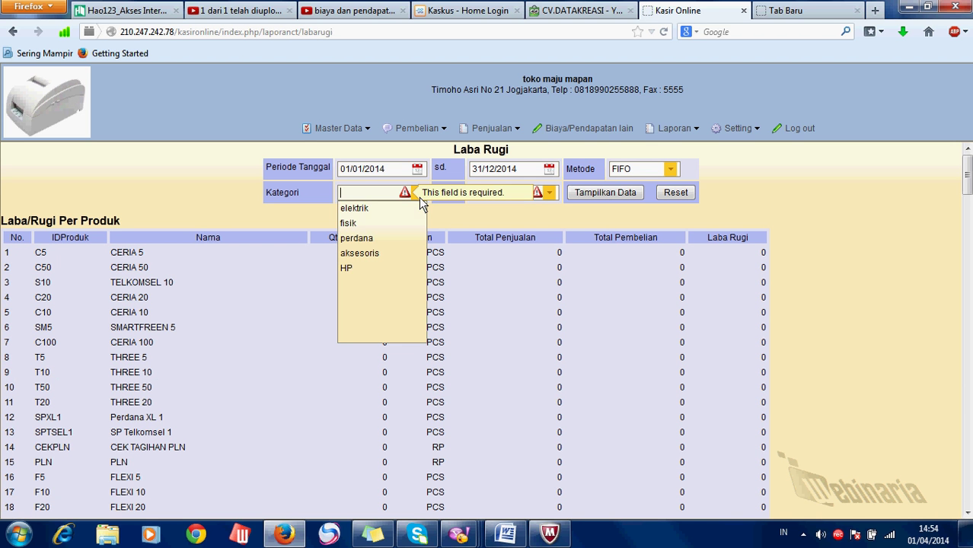
pyautogui.click(587, 194)
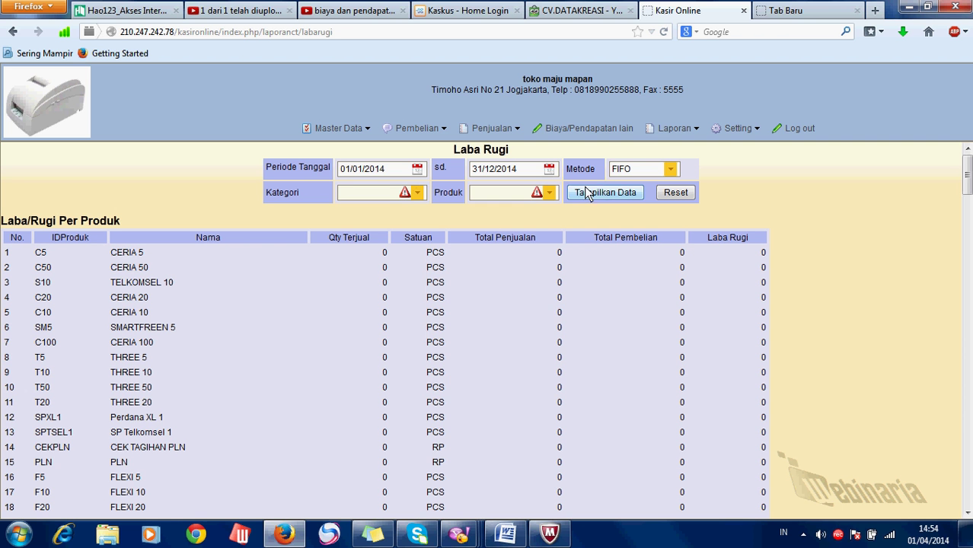
pyautogui.moveTo(531, 195)
pyautogui.click(552, 198)
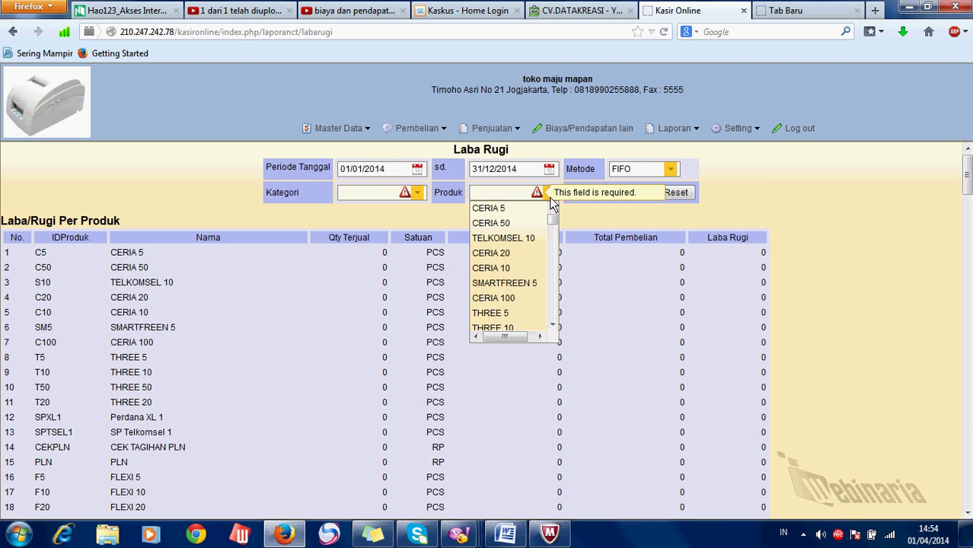
pyautogui.click(548, 198)
pyautogui.click(586, 226)
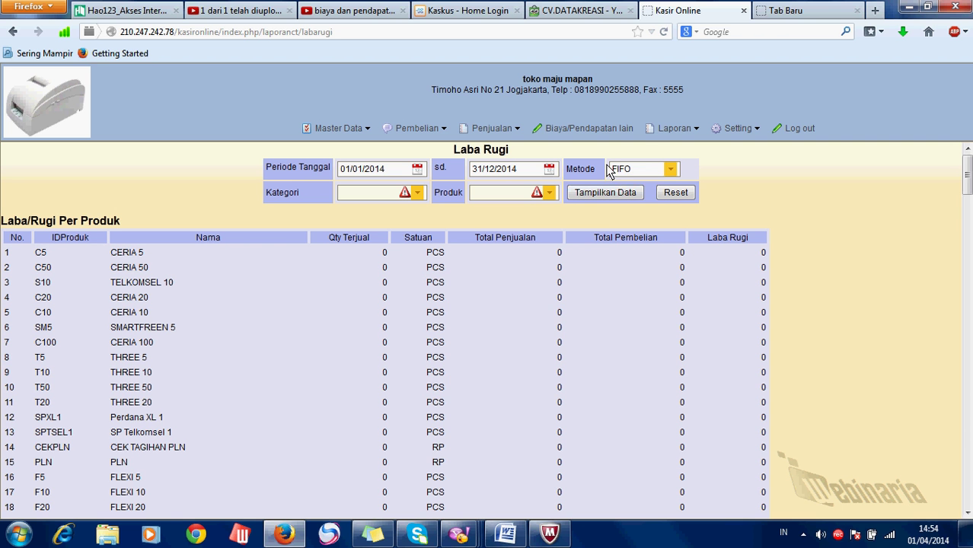
pyautogui.click(668, 170)
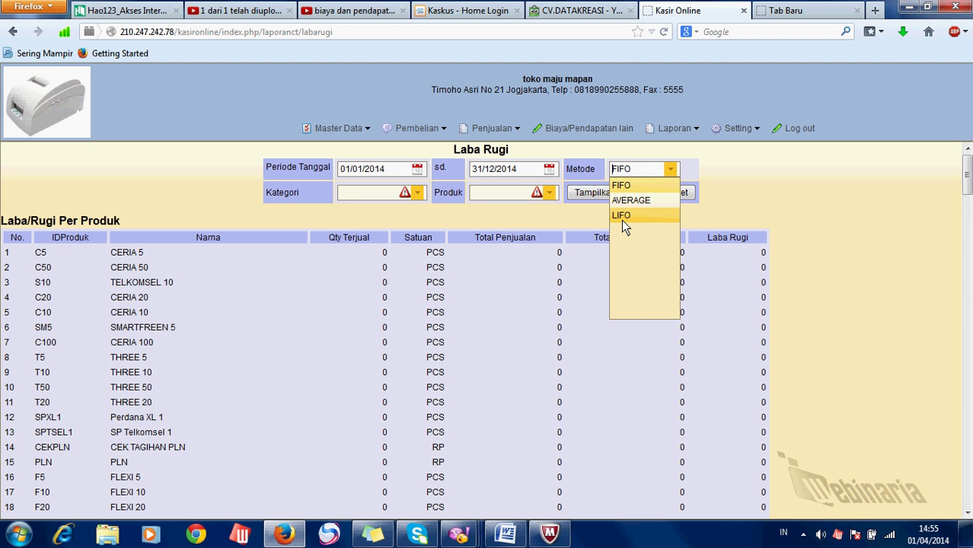
pyautogui.click(759, 227)
# - Review the Laba/Rugi Per Produk table, the Biaya dan Pendapatan Lain section, the Laba Bersih row and the Grafik Laba Rugi per Produk chart
pyautogui.scroll(-3, 545, 287)
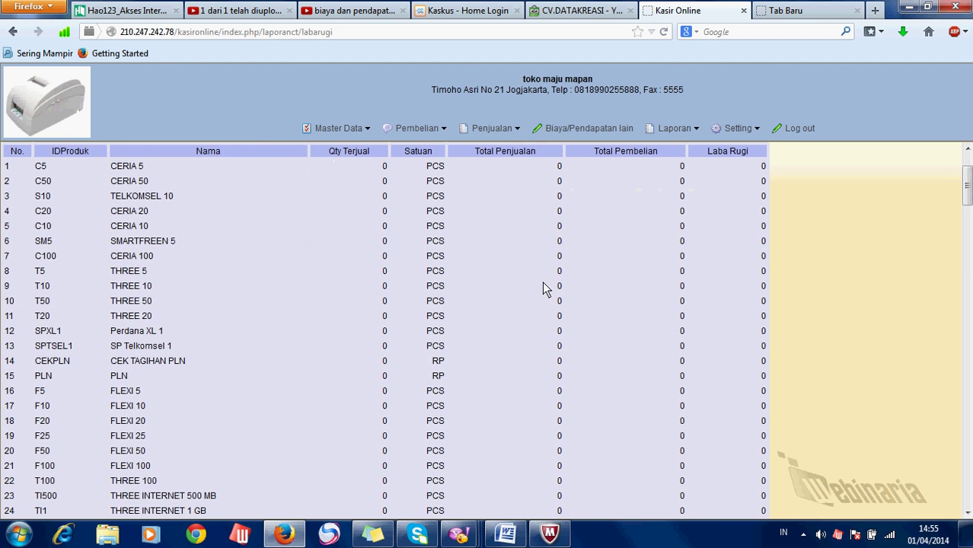
pyautogui.scroll(3, 544, 288)
pyautogui.moveTo(967, 164); pyautogui.dragTo(968, 344)
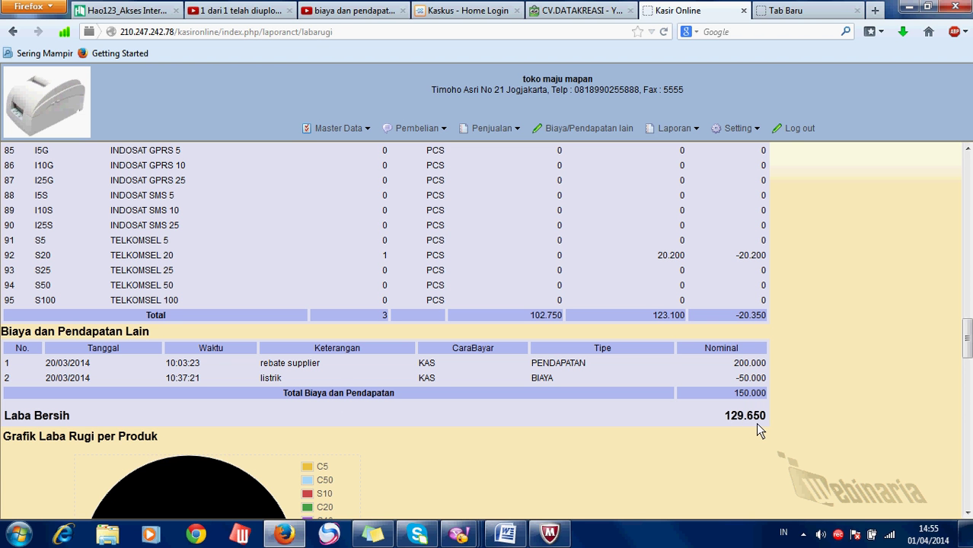
pyautogui.scroll(-1, 99, 404)
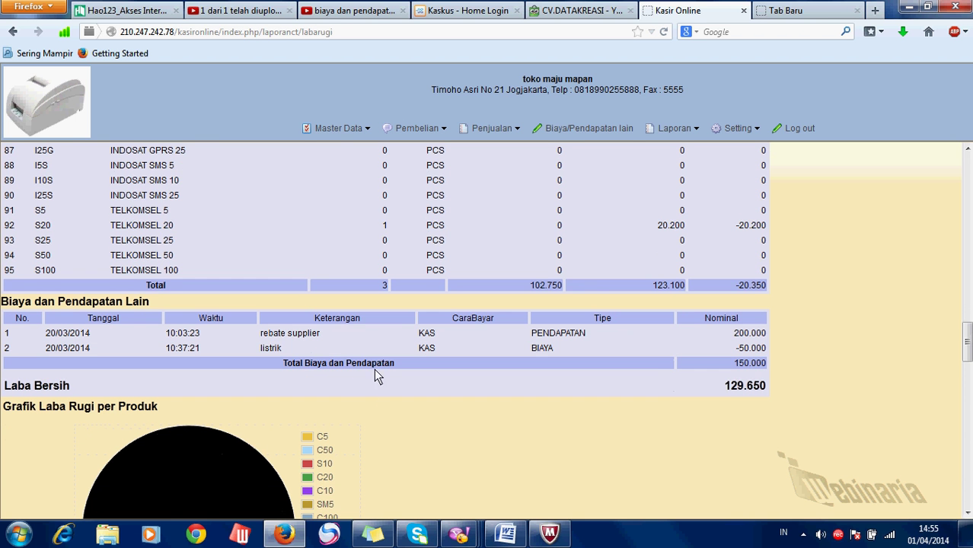
pyautogui.scroll(-10, 373, 381)
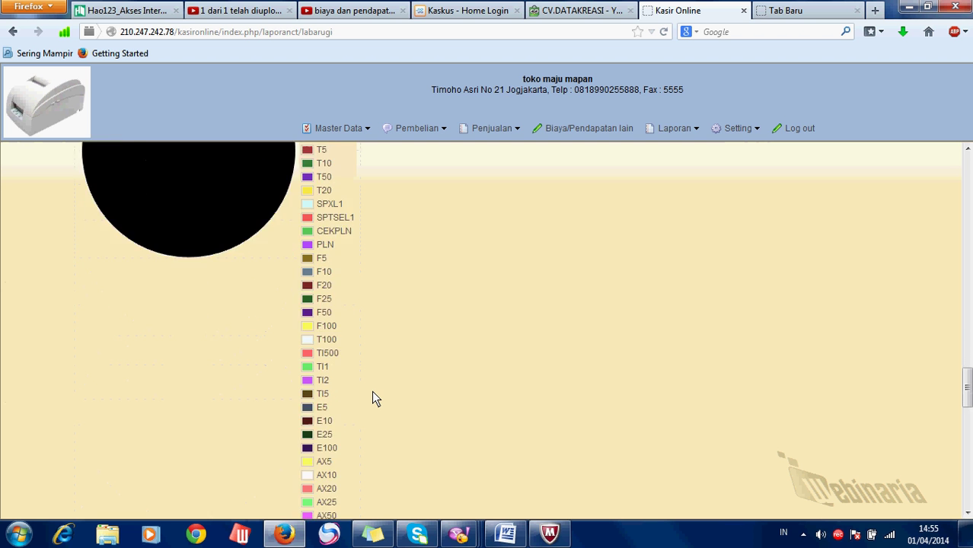
pyautogui.scroll(6, 373, 398)
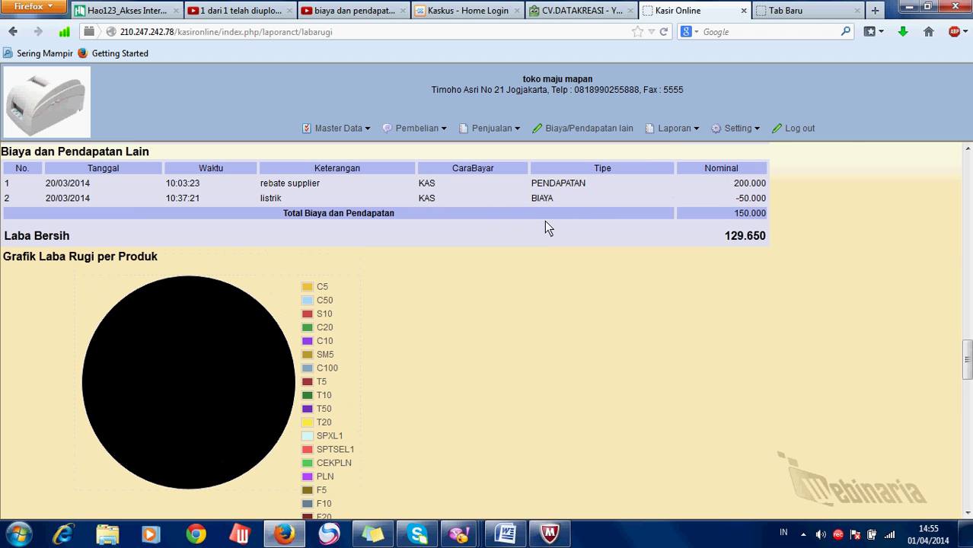
# - Open the Aliran Saldo Server report and export it to Excel, saving the file AliranSaldoServer.xls
pyautogui.click(663, 131)
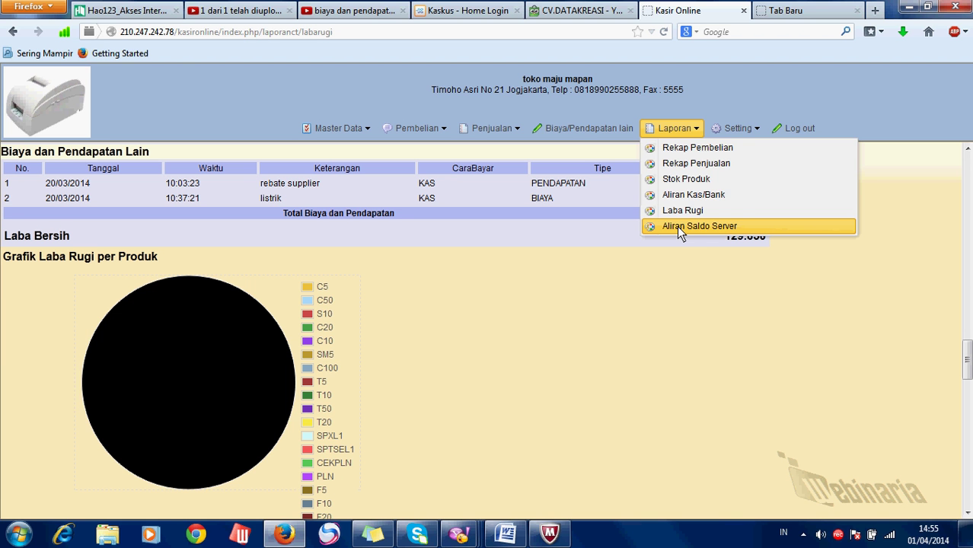
pyautogui.click(680, 228)
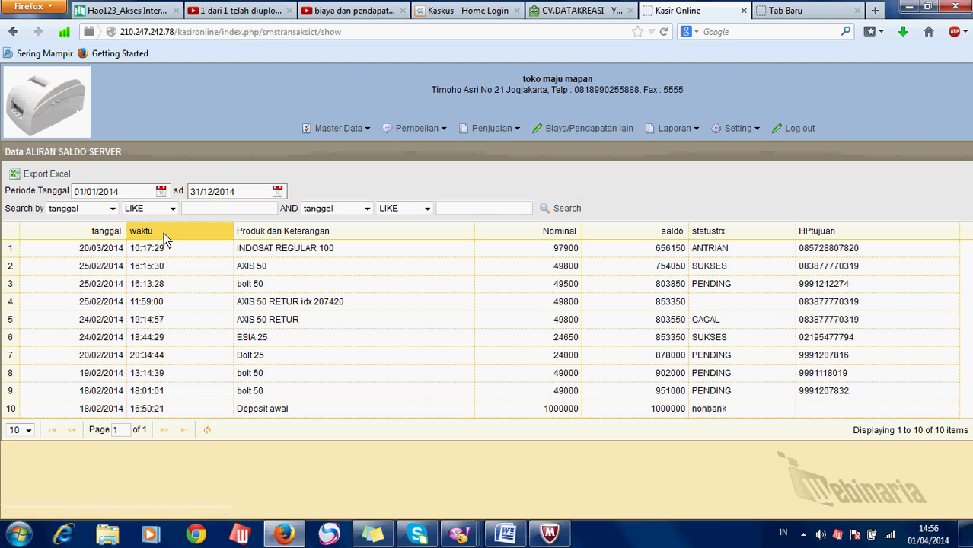
pyautogui.click(53, 181)
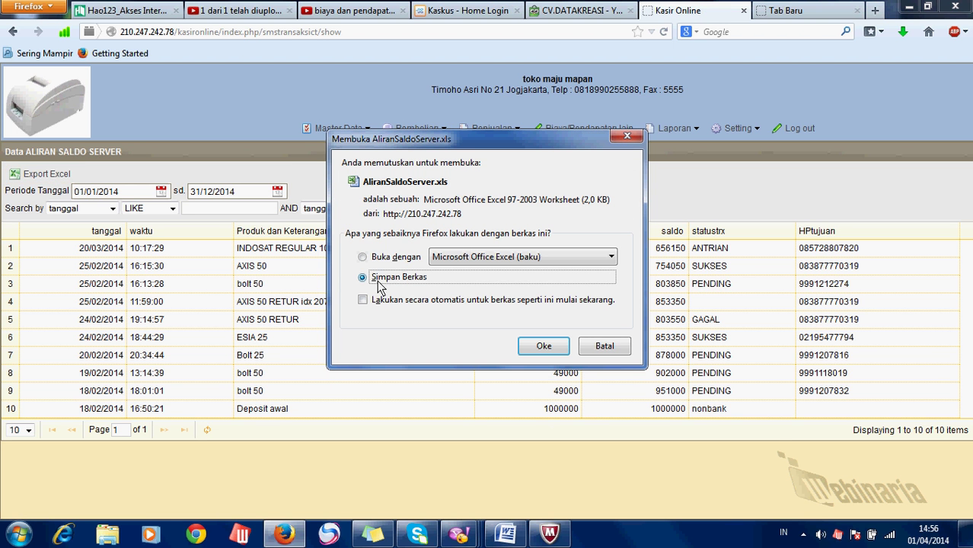
pyautogui.click(544, 347)
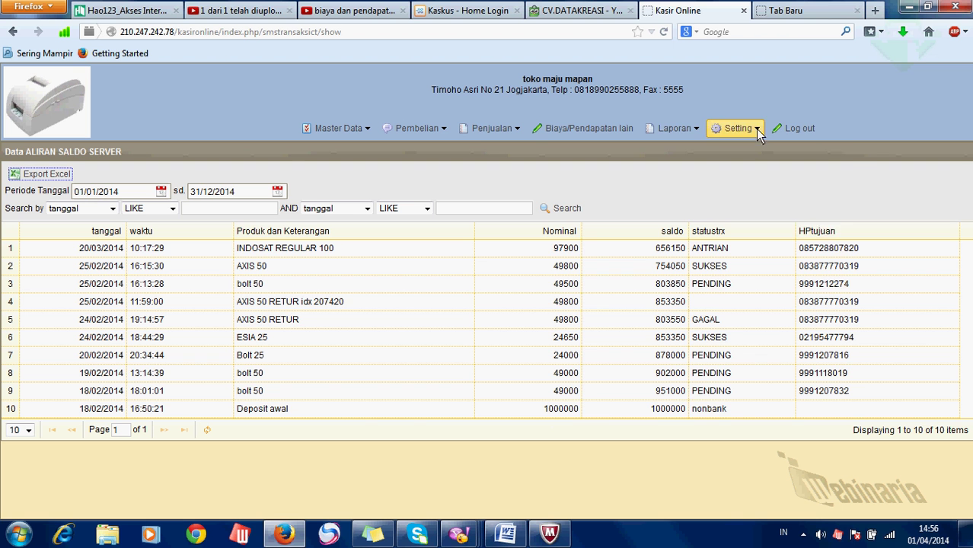
pyautogui.moveTo(677, 128)
pyautogui.click(727, 295)
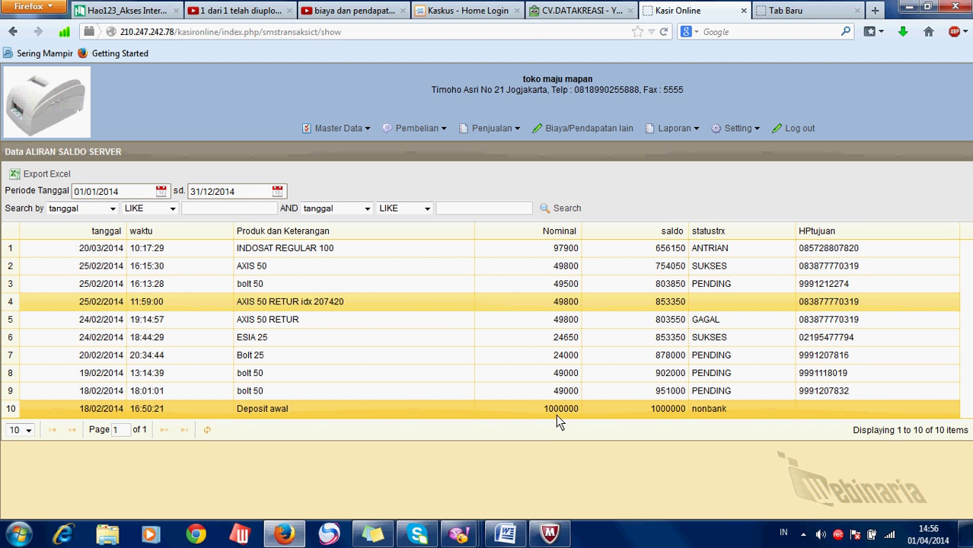
pyautogui.click(668, 125)
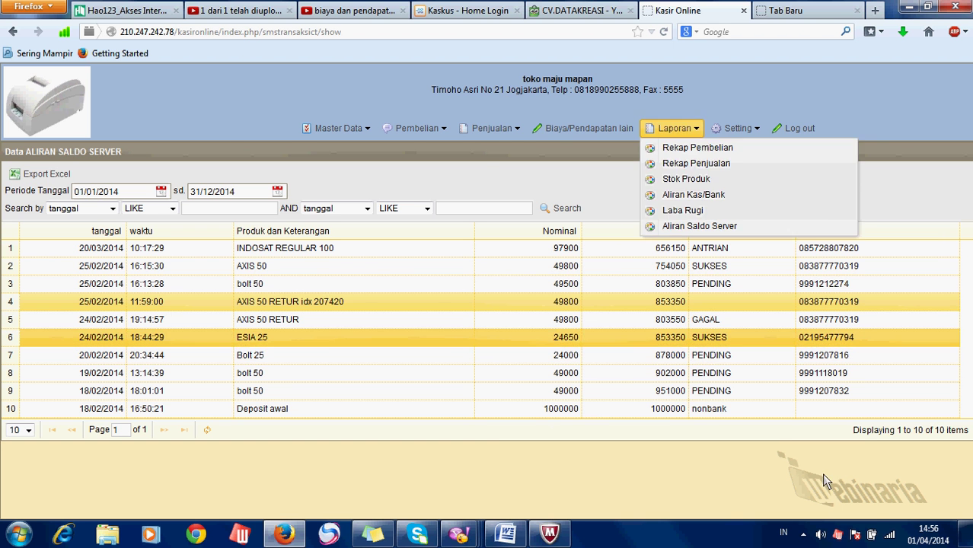
pyautogui.click(842, 535)
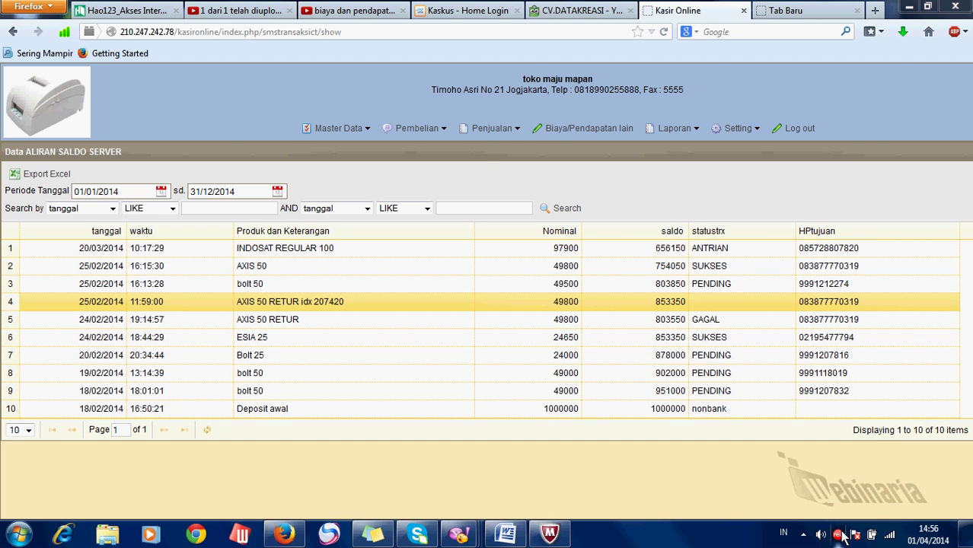